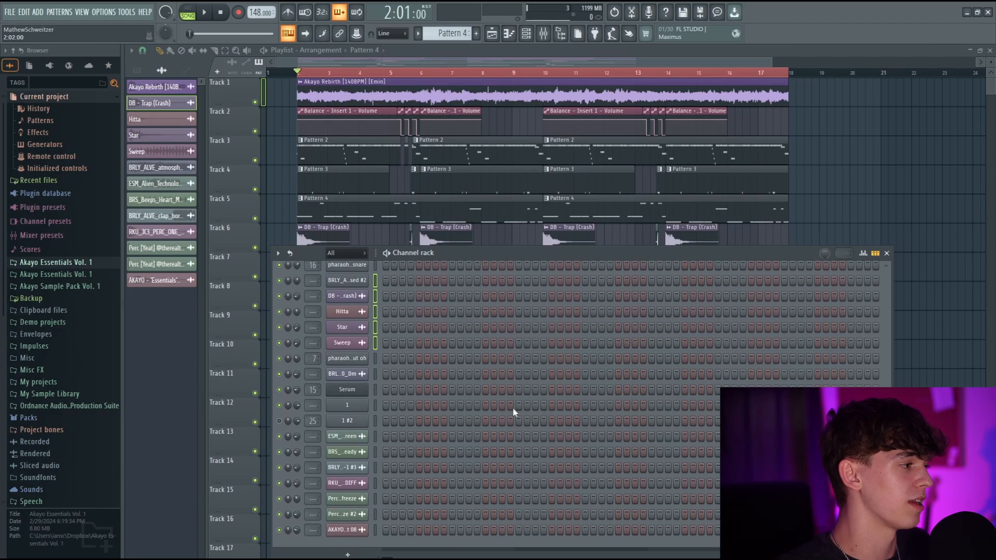
Route the selected channels to consecutive mixer tracks starting at Insert 35
click(543, 33)
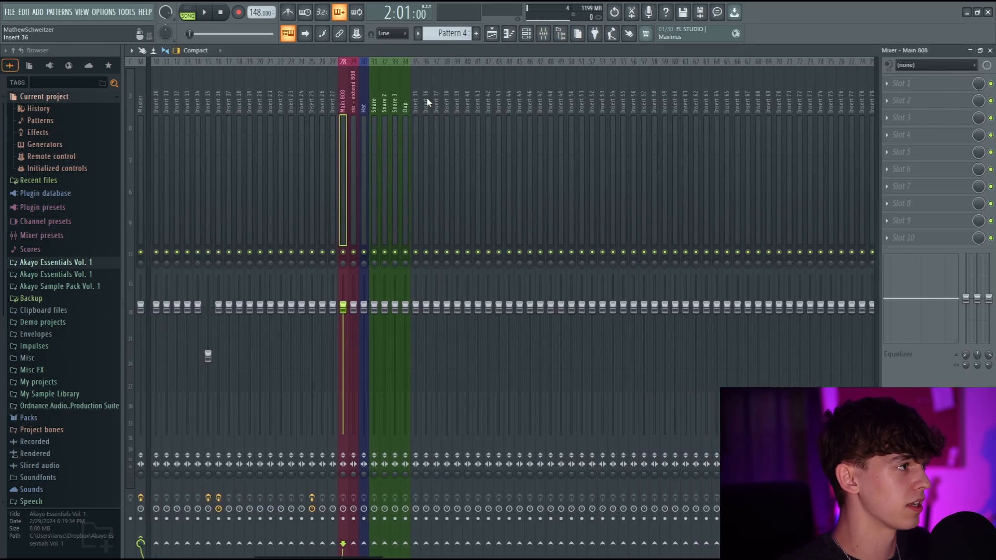
key(ctrl+shift+l)
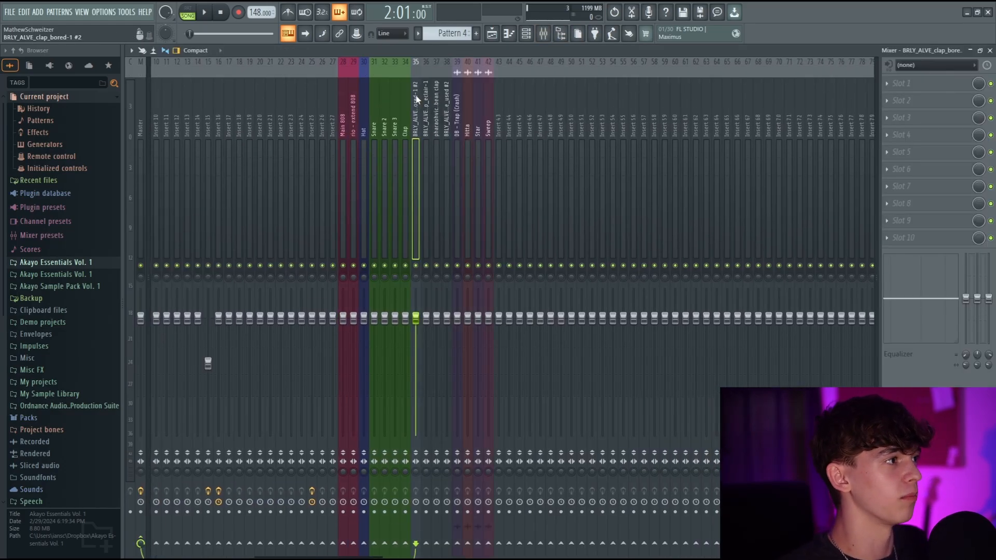
right_click(415, 96)
click(444, 71)
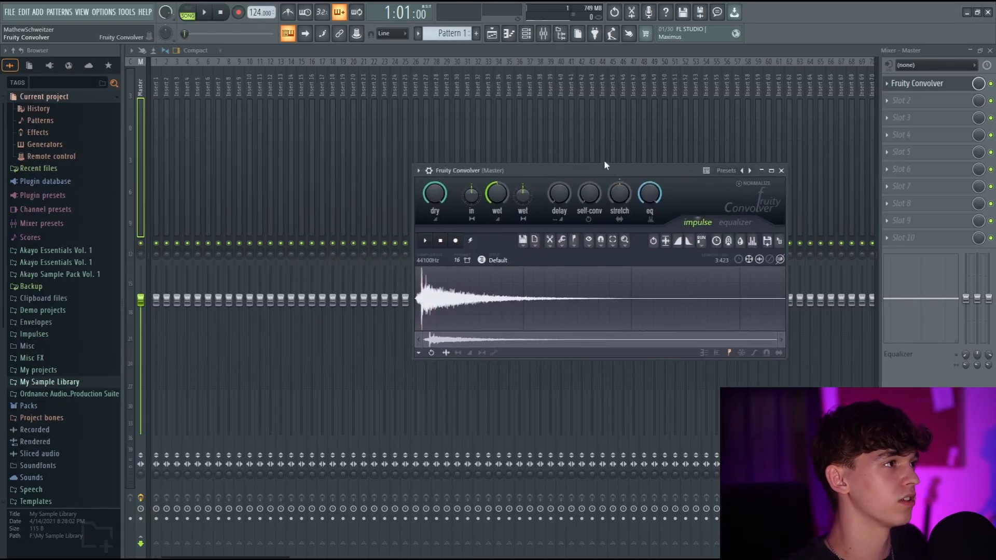
Reposition the Fruity Convolver window and preview the AKAYO_Ping_02_F sample from the AKAYO_Pings folder
drag(603, 161, 507, 204)
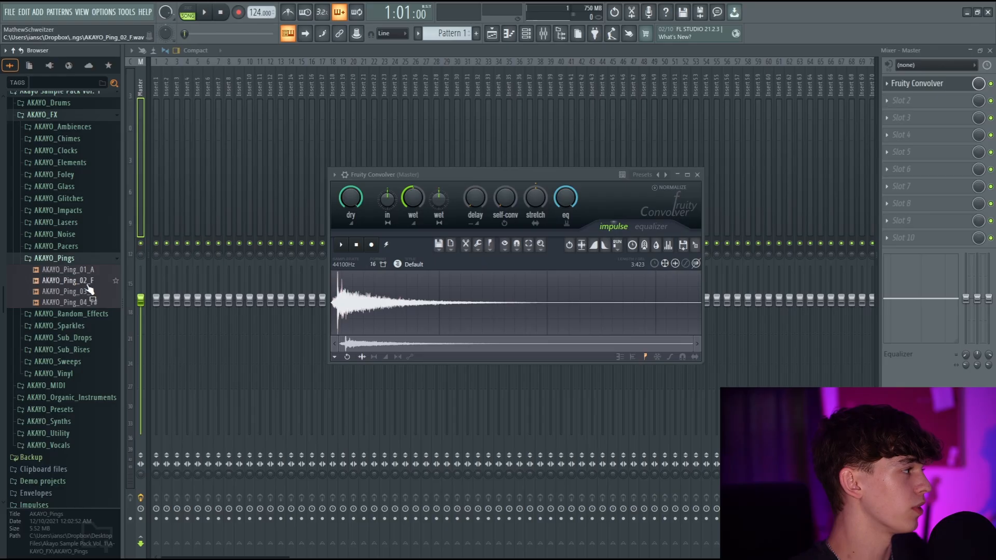
click(78, 282)
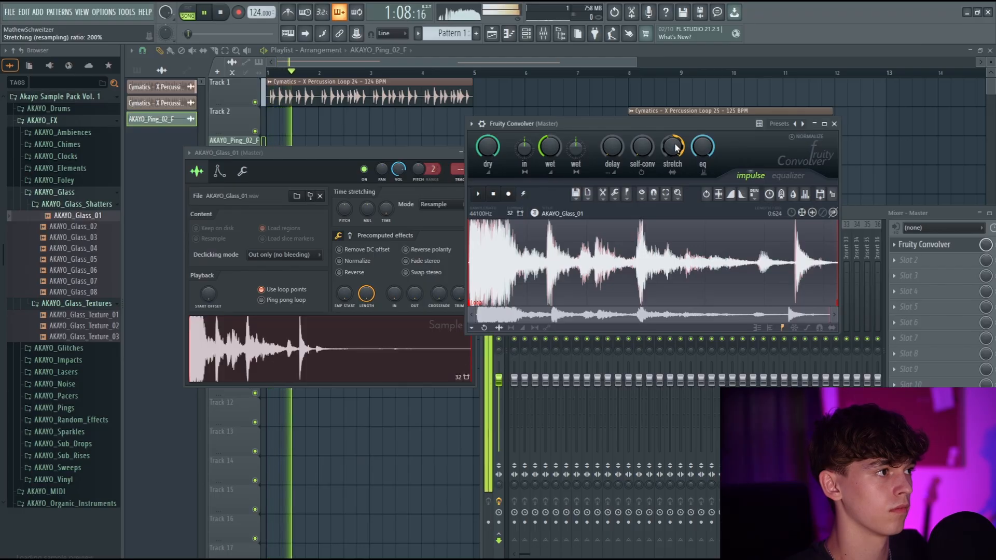
Lower Fruity Convolver's stretch on the AKAYO_Glass_01 impulse, replay the loop and slightly adjust the wet level
drag(676, 148, 670, 169)
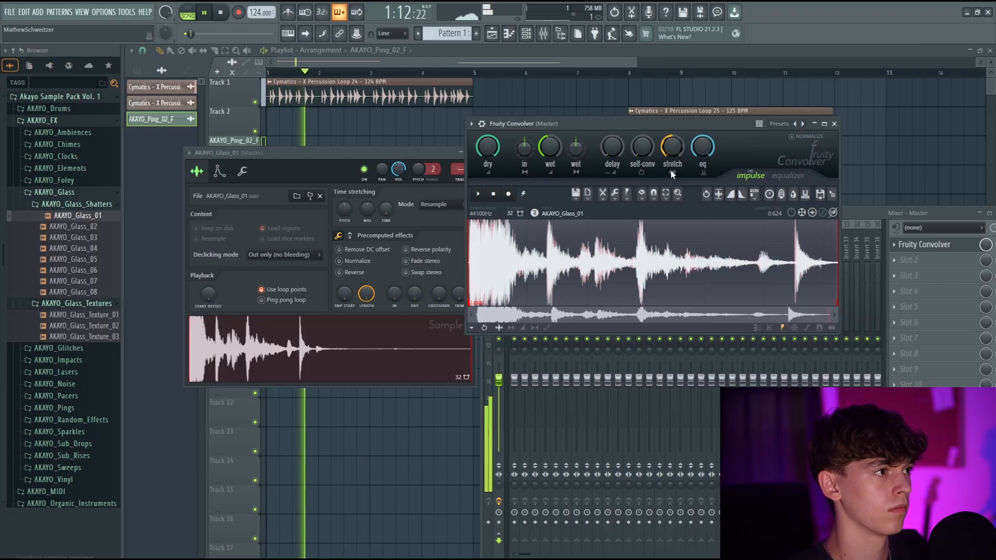
key(space)
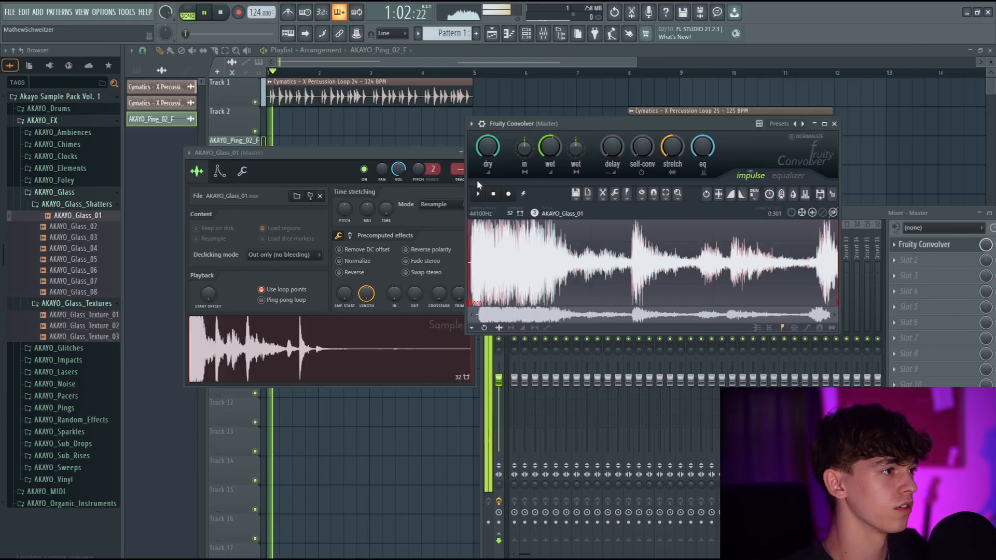
drag(546, 145, 545, 141)
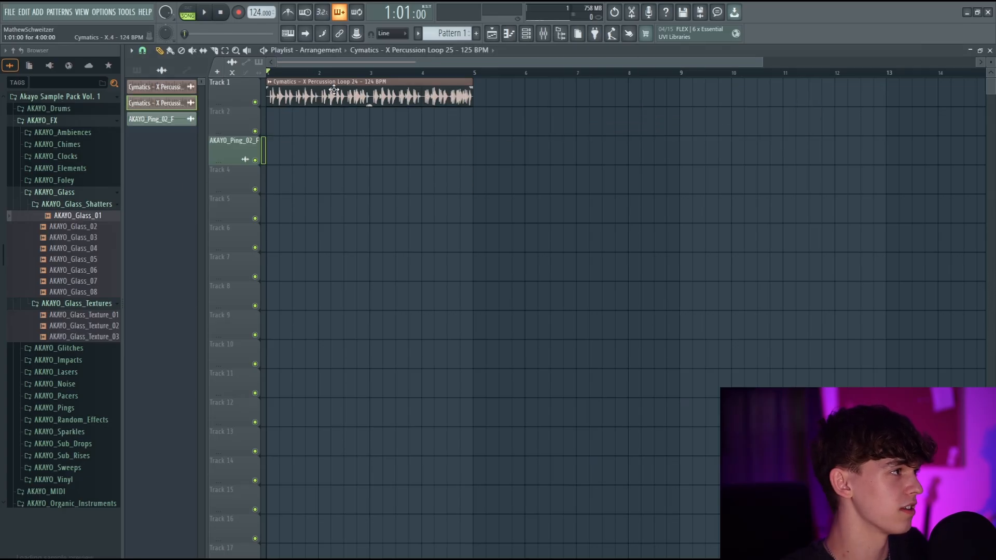
Move the Percussion Loop 24 clip to bar 7 on the AKAYO_Ping_02_F track and play Percussion Loop 25 with its channel settings open
drag(334, 89, 644, 148)
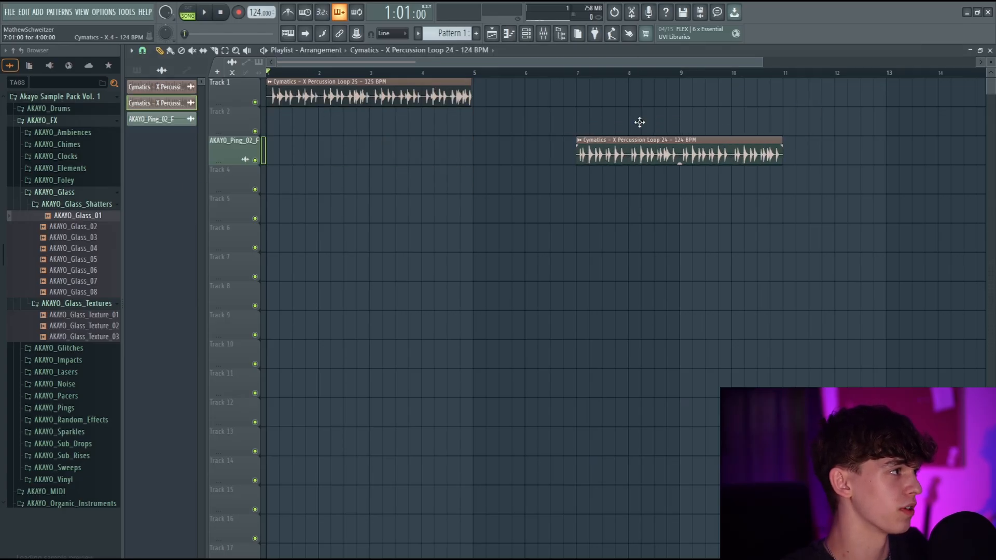
key(space)
double_click(364, 96)
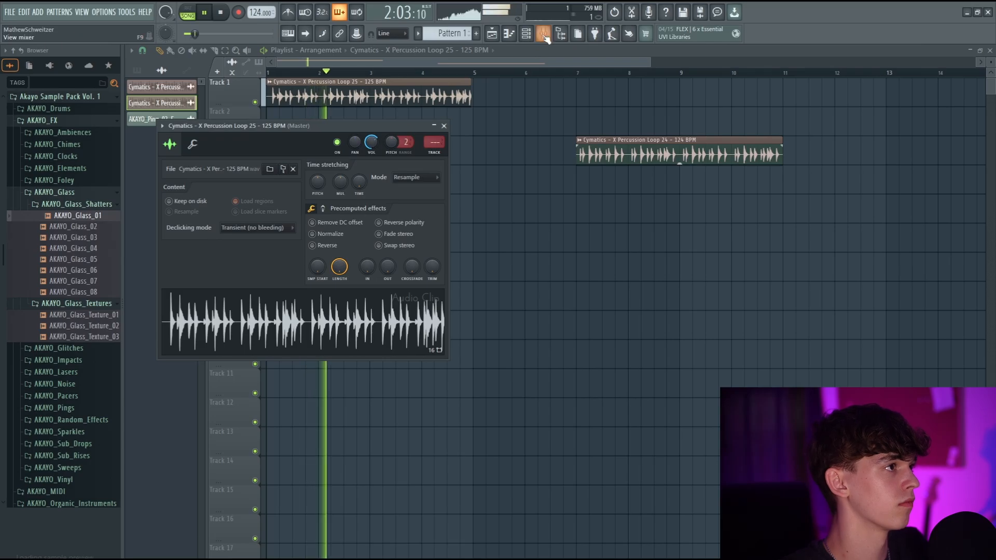
key(F9)
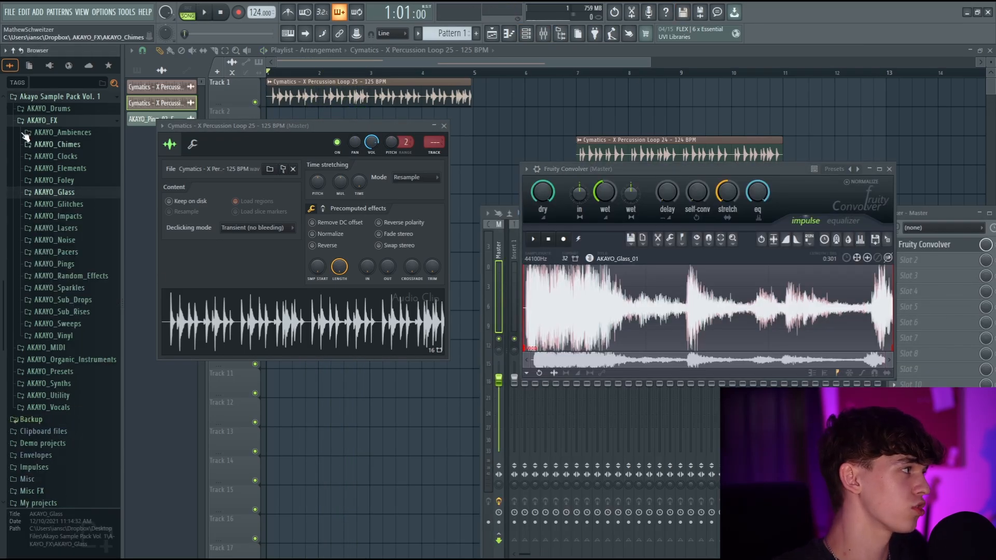
Open the highlighted browser sample in a new sampler channel and toggle playback
scroll(62, 259, up, 5)
right_click(72, 427)
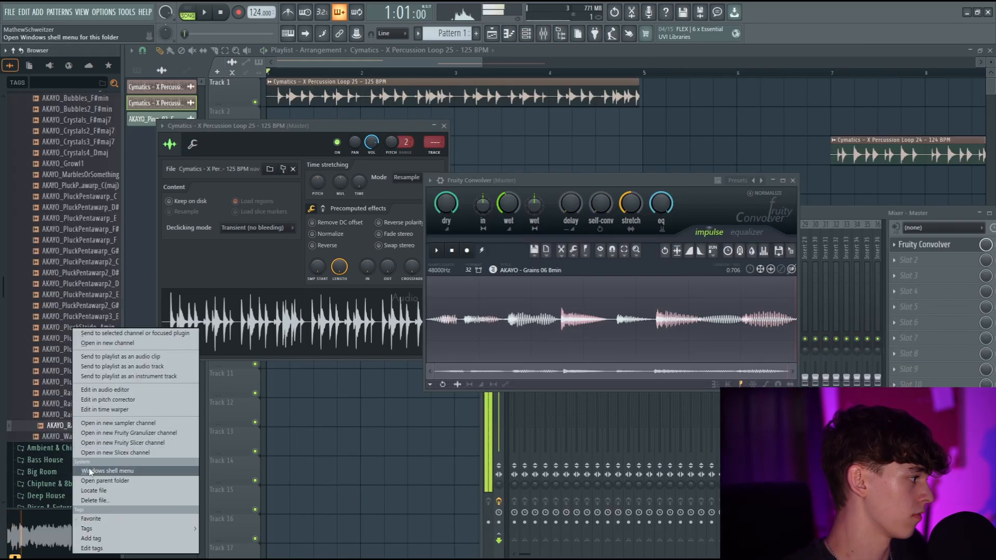
click(119, 422)
drag(296, 367, 444, 206)
key(space)
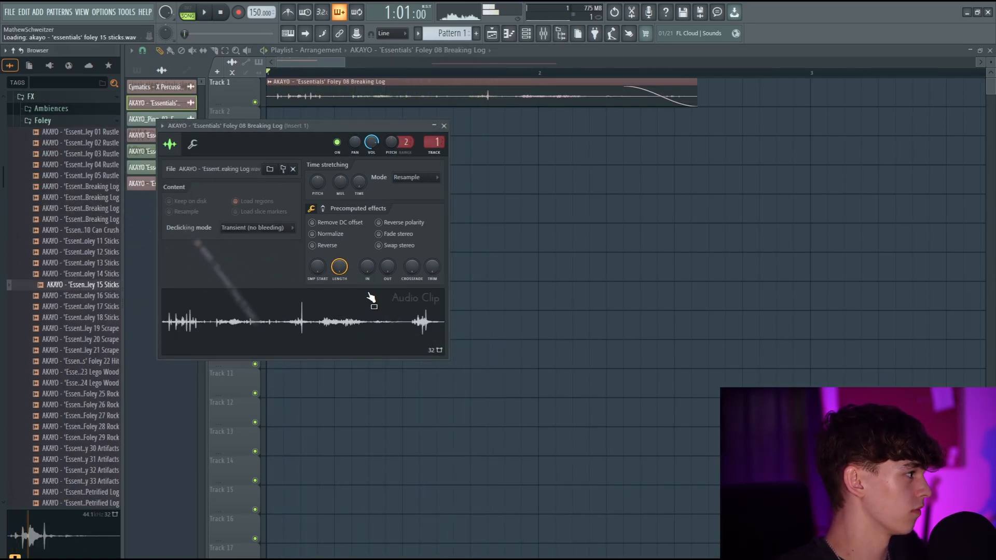
Load the Foley 26 Rock sample from the Foley folder into the open audio clip channel
drag(78, 404, 291, 311)
scroll(98, 269, down, 4)
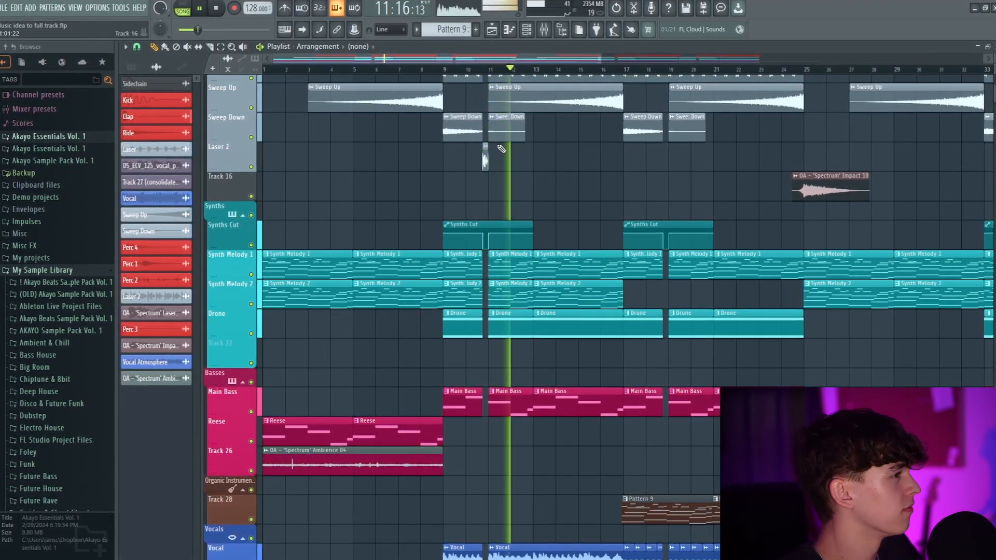
Stretch the Vocal clip on Track 28 so that it spans from bar 1 to bar 9
drag(533, 60, 550, 56)
scroll(647, 329, up, 8)
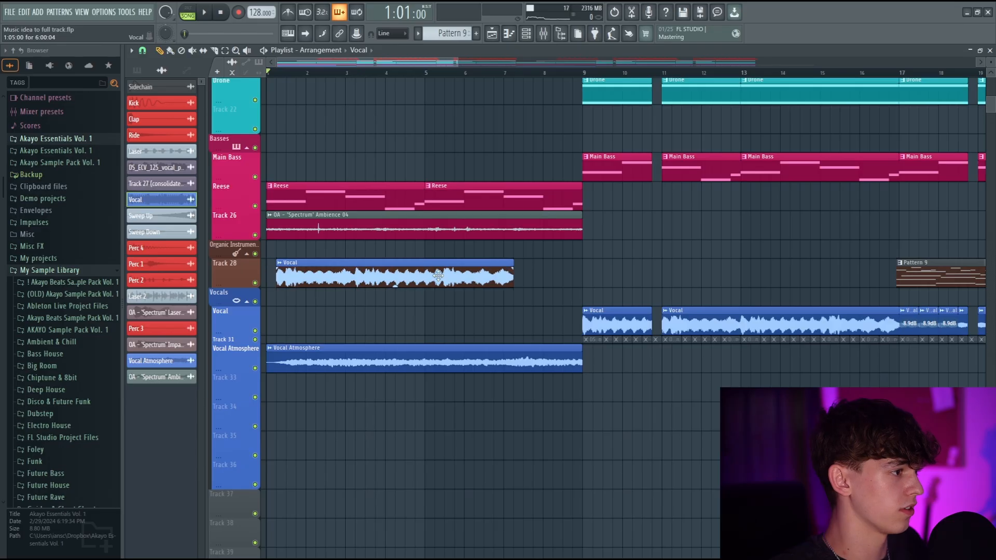
drag(438, 275, 490, 276)
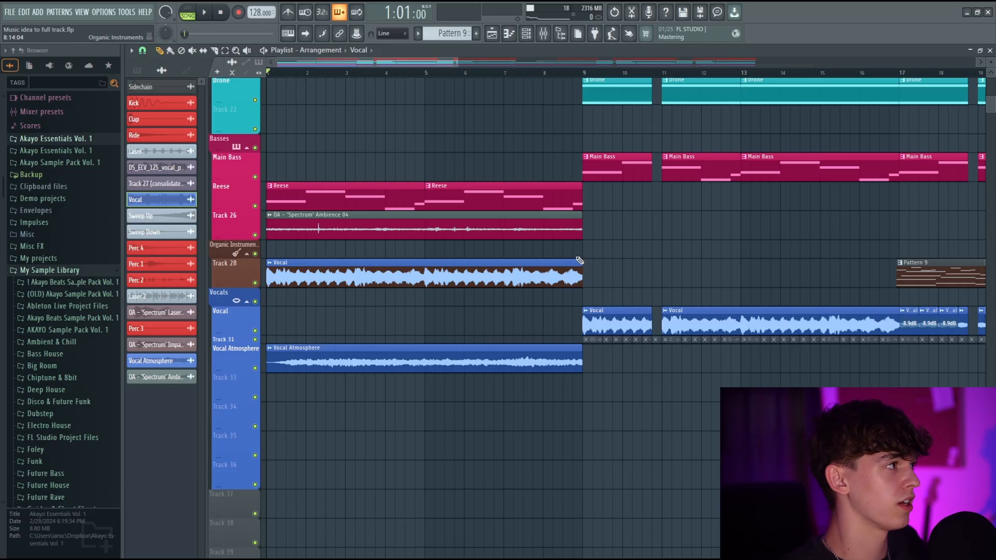
drag(580, 265, 571, 267)
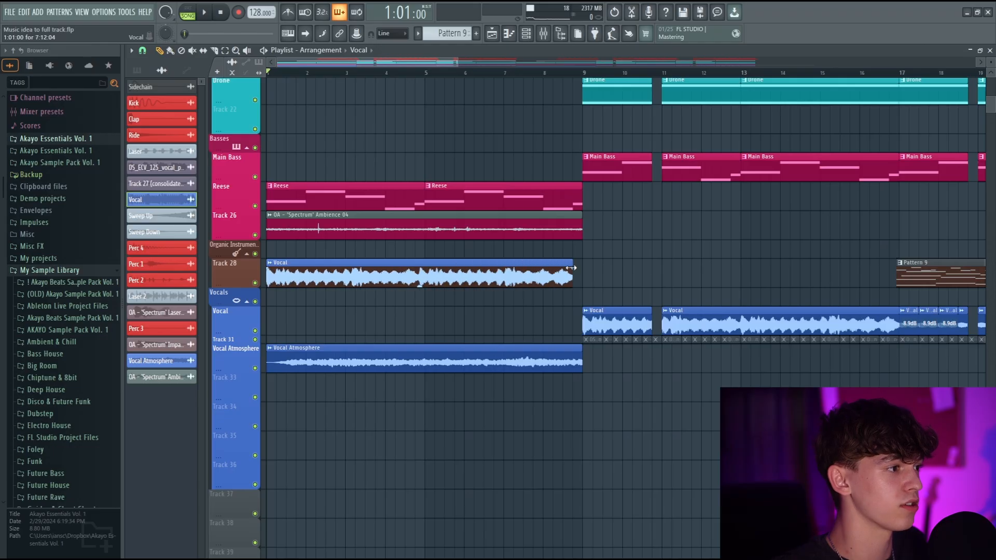
drag(755, 275, 623, 263)
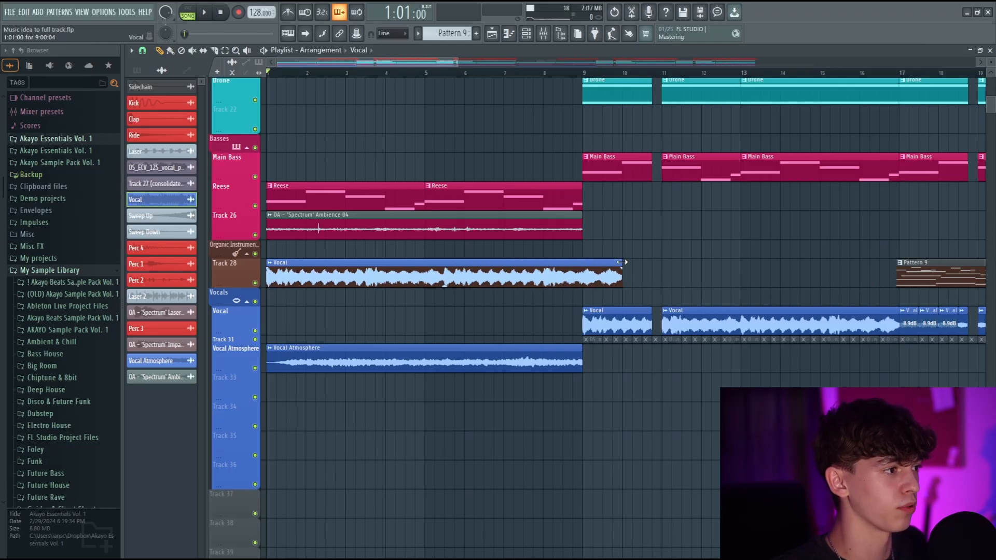
drag(559, 260, 582, 262)
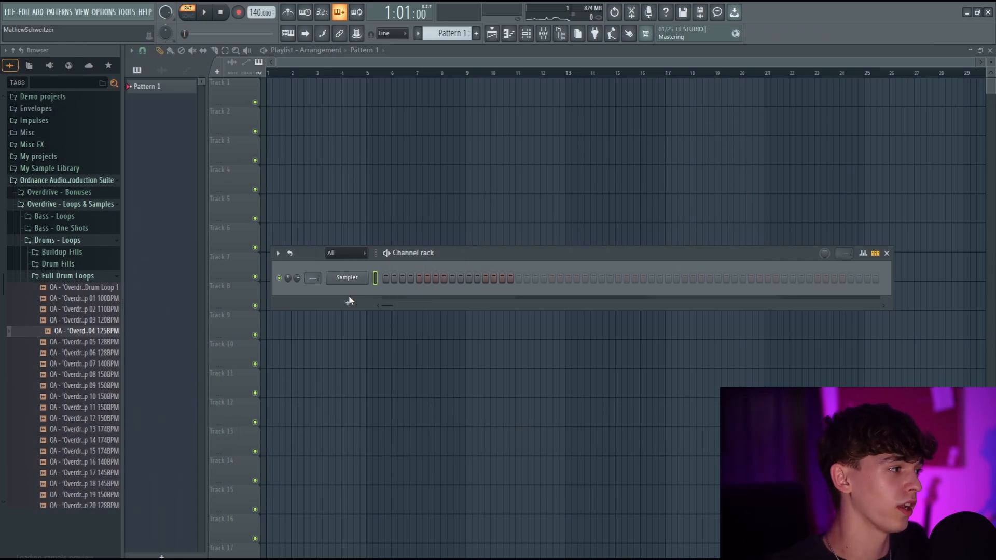
Search the generator plugins for "granu" and add Fruity Granulizer as a new channel
click(349, 300)
click(362, 21)
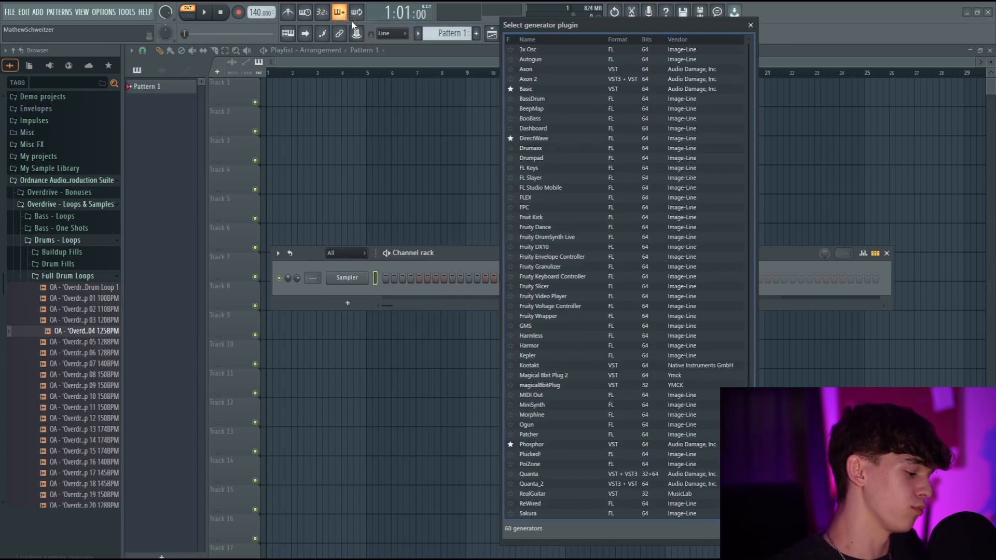
text(granu)
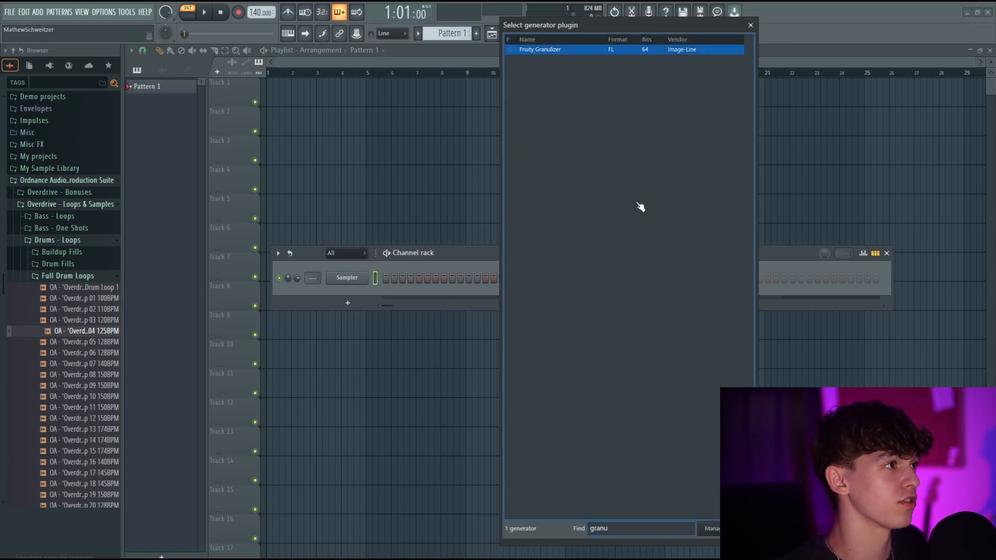
key(Return)
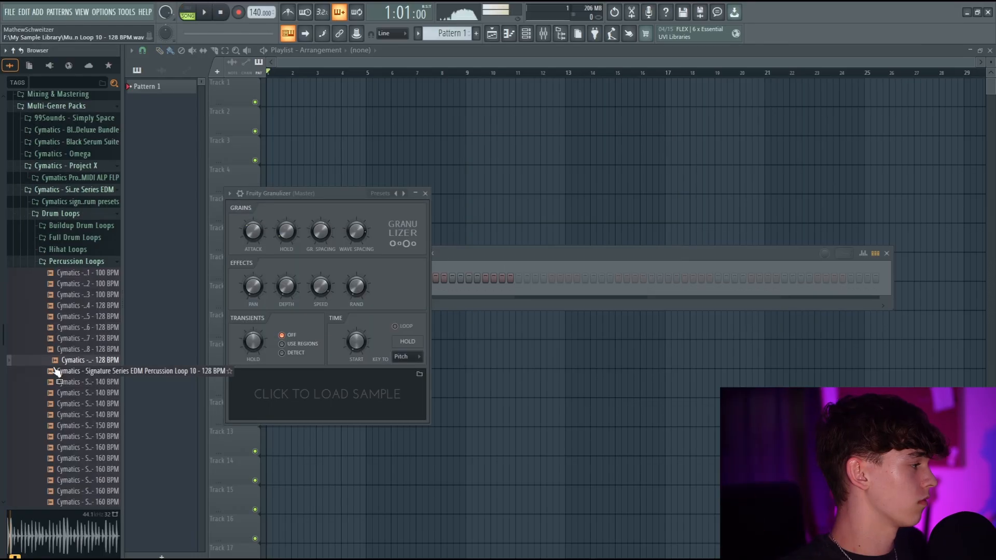
Load the Cymatics Signature Series EDM Percussion Loop 9 - 128 BPM into Fruity Granulizer
scroll(86, 300, down, 3)
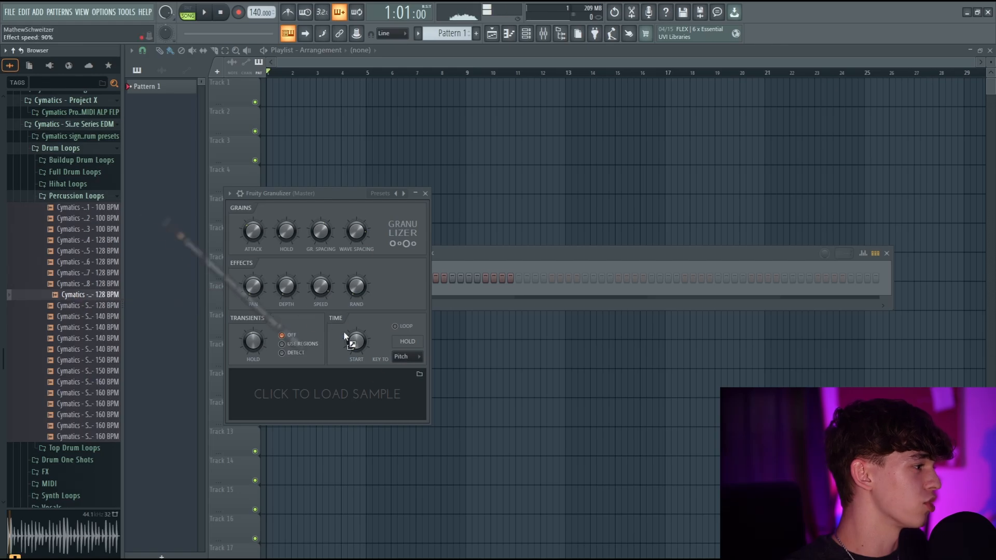
drag(344, 336, 327, 394)
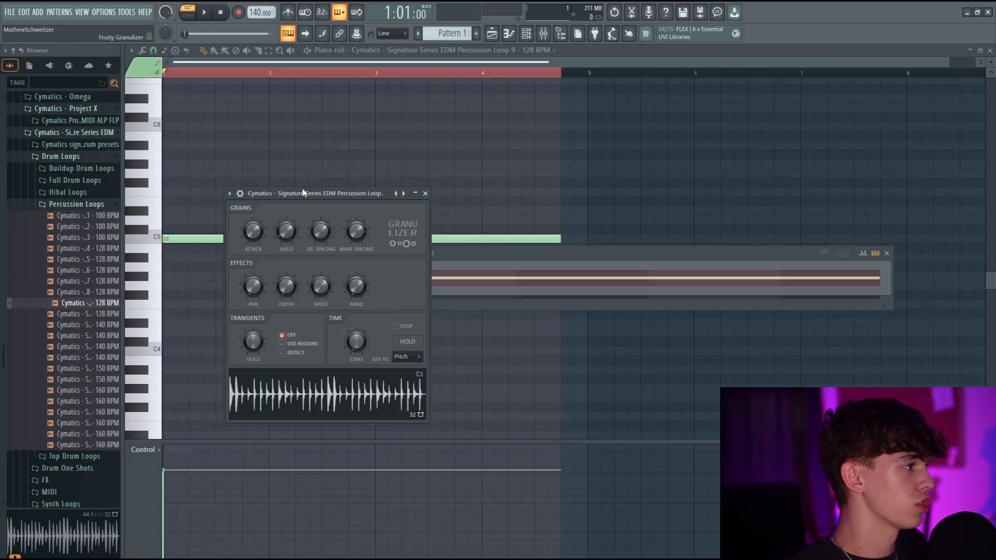
drag(327, 192, 529, 191)
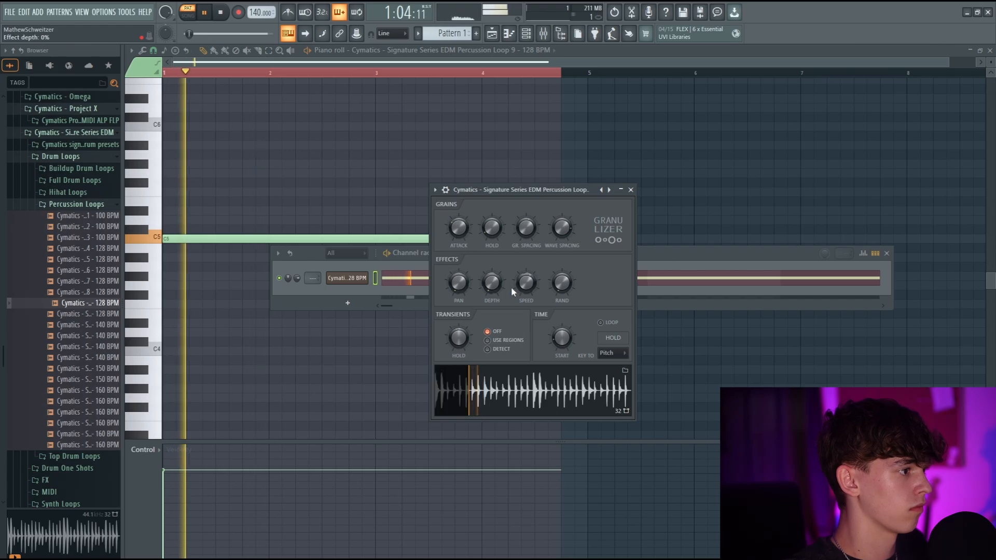
Set the Granulizer's randomness to about 77% while the pattern plays and move its window off the note
key(space)
alt+click(562, 283)
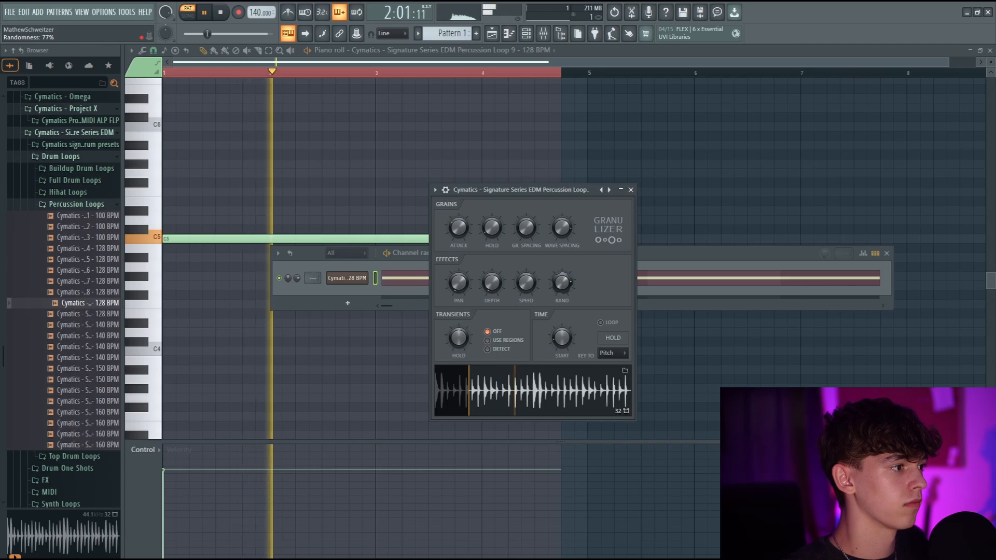
key(space)
drag(519, 189, 655, 191)
key(space)
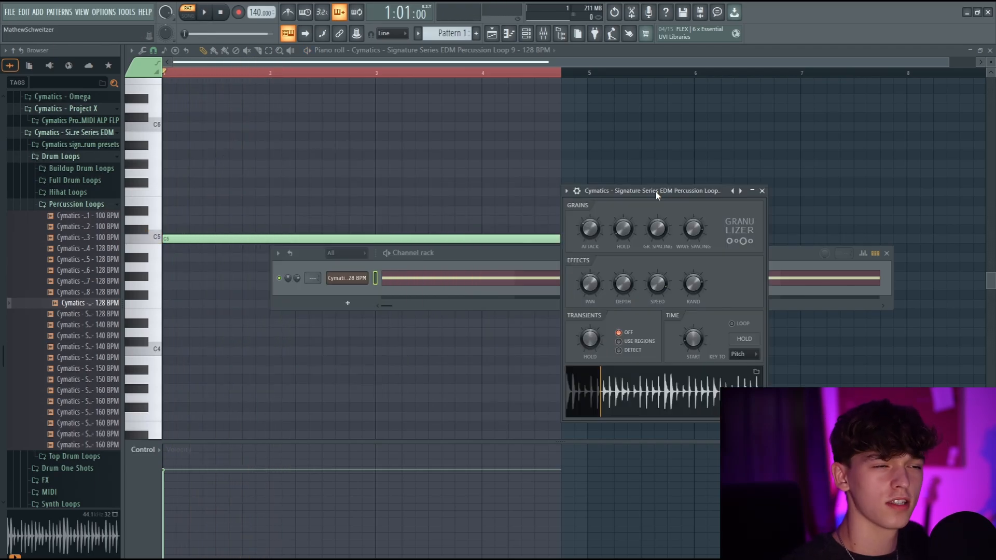
Replace the Granulizer's sample with Percussion Loop 18 - 160 BPM and toggle playback
drag(72, 401, 447, 312)
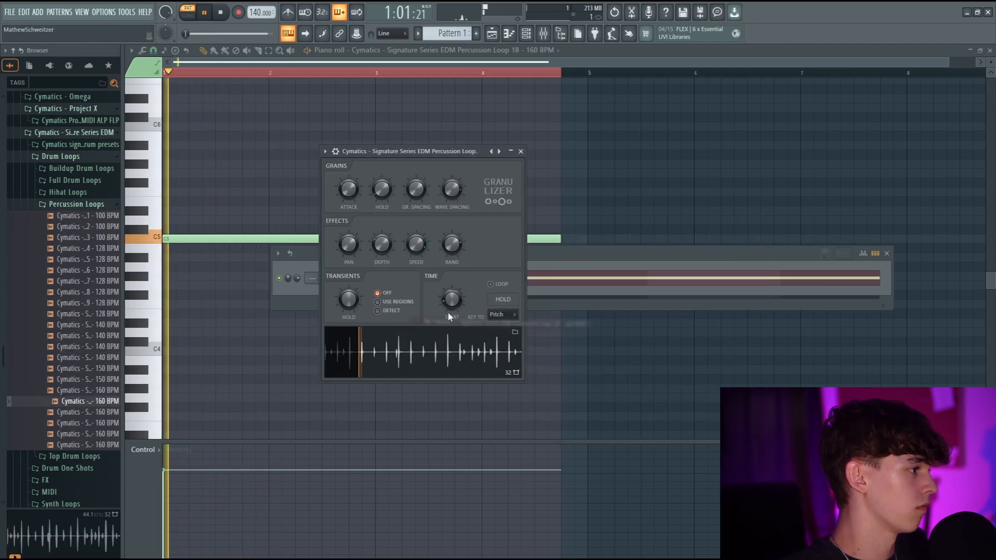
key(space)
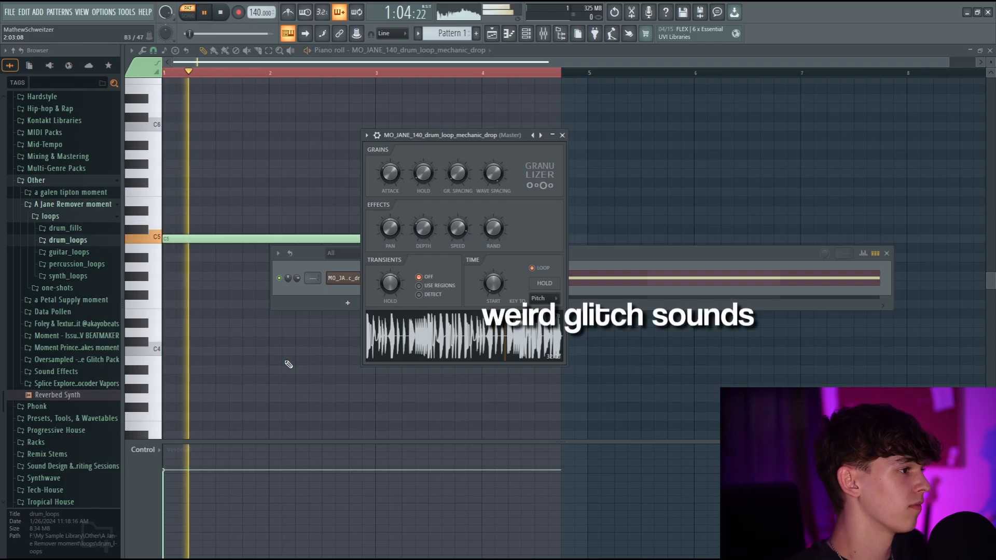
Open the guitar_loops sample folder and reposition the Granulizer window
click(52, 254)
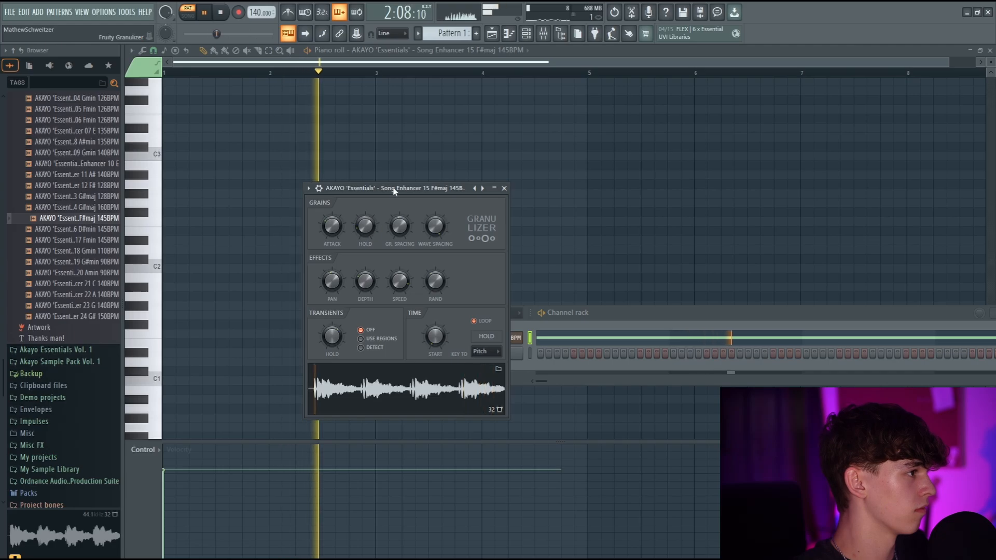
drag(397, 186, 411, 217)
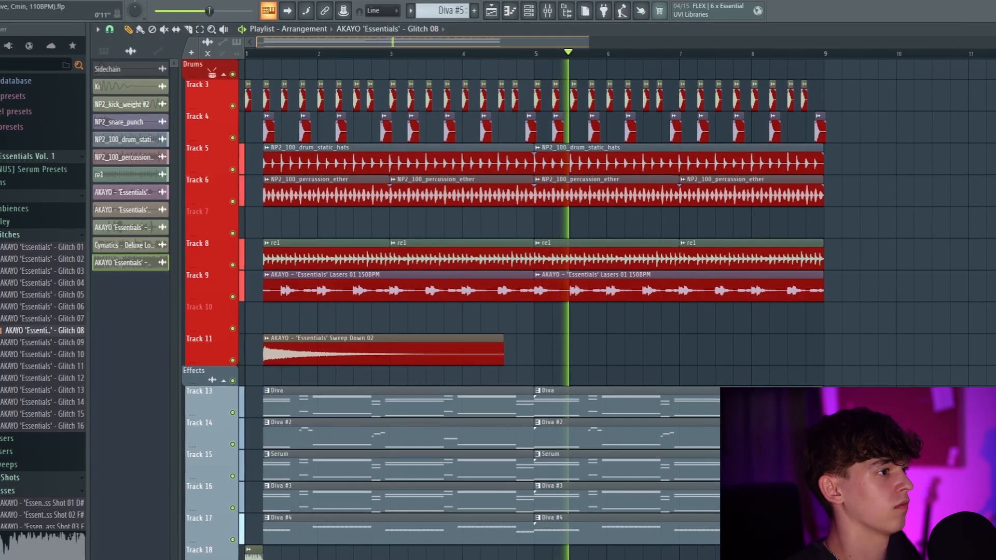
Create an automation clip for the Diva channel's pitch
scroll(872, 298, down, 3)
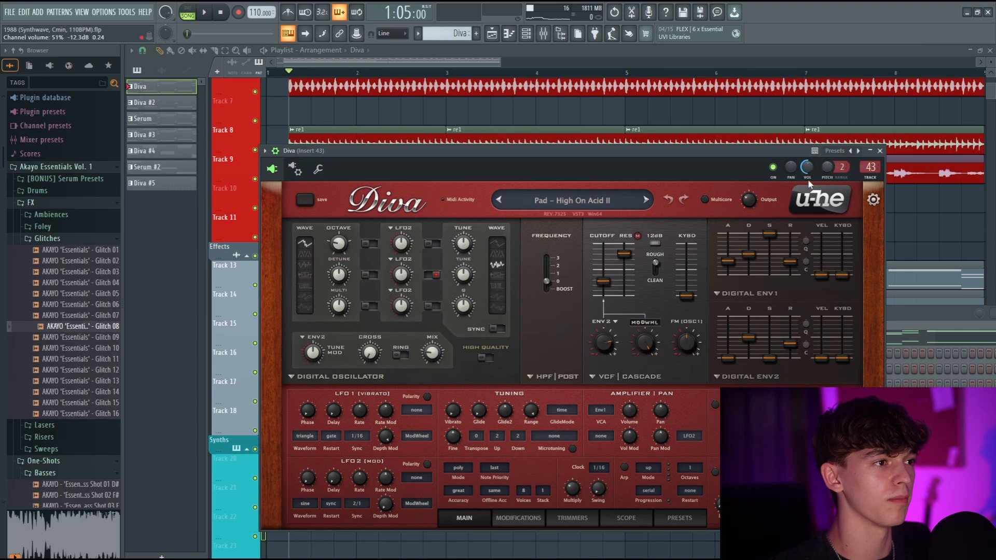
right_click(838, 165)
click(857, 244)
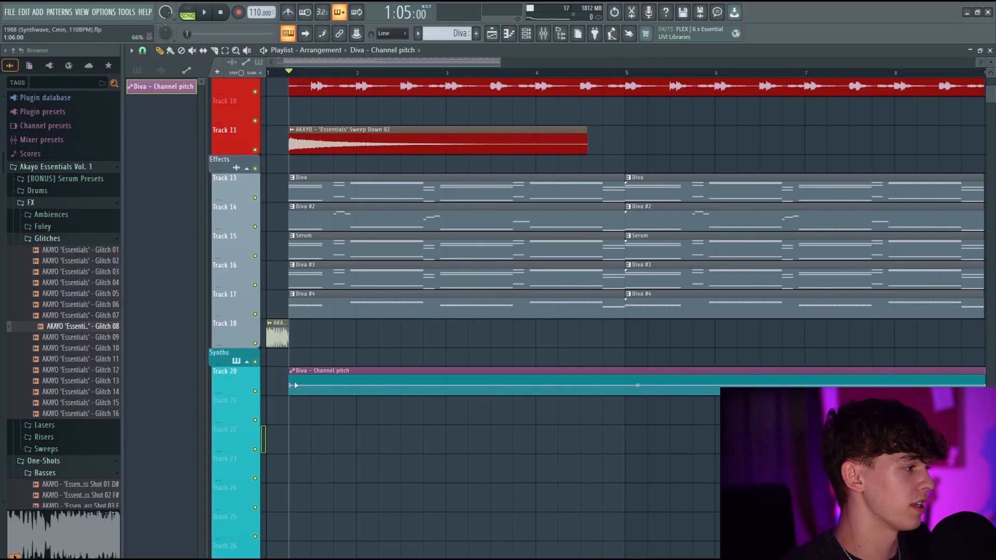
Copy the first point's value in the Diva channel pitch automation and paste it into a new point shortly after the clip's start
right_click(295, 384)
click(314, 529)
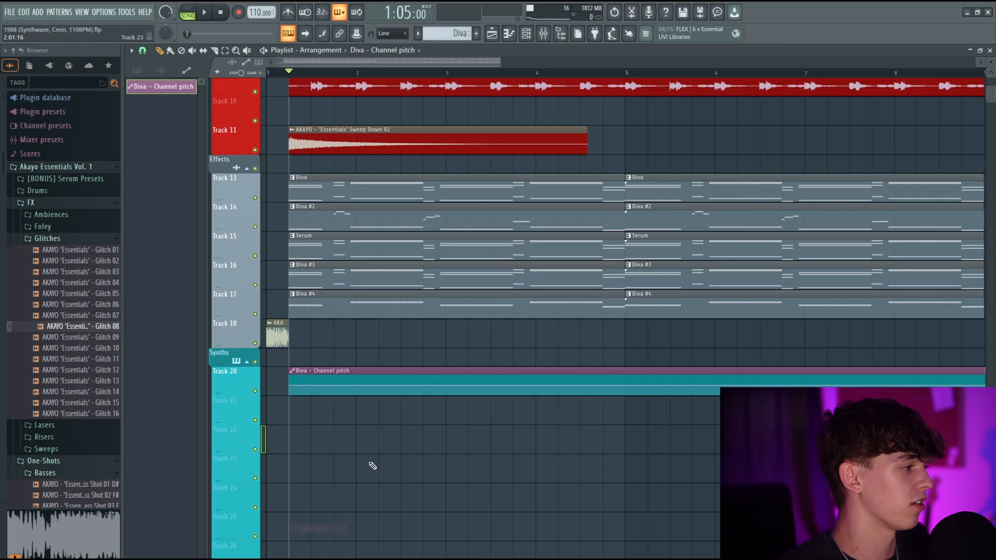
right_click(309, 388)
click(344, 538)
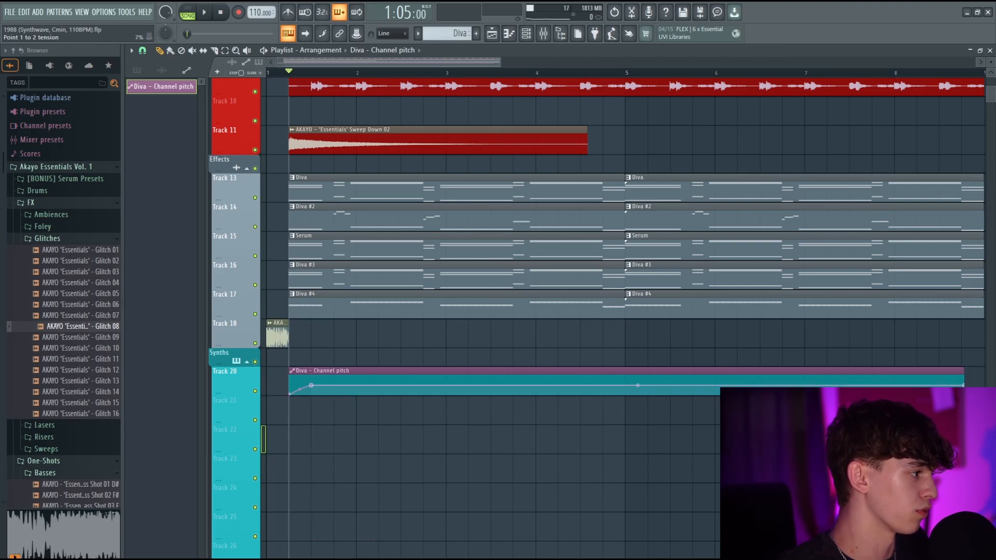
Audition the Diva pitch bend in the arrangement and look at the Serum pattern's piano roll
key(space)
key(space)
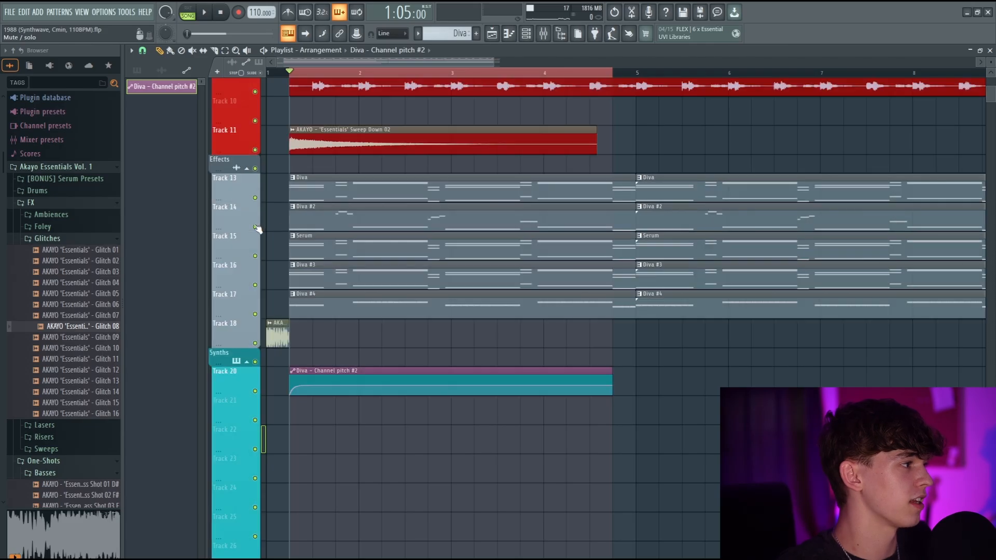
double_click(340, 287)
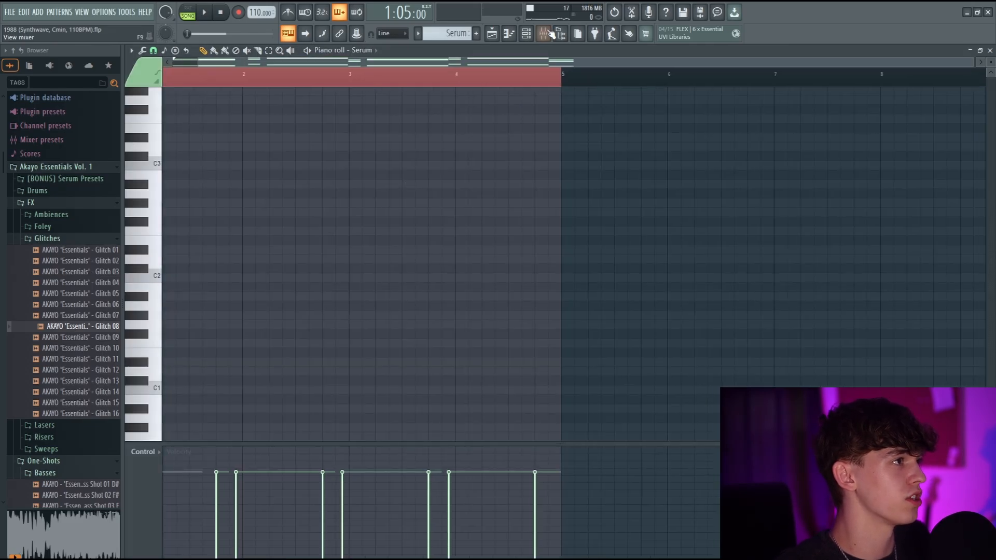
key(F6)
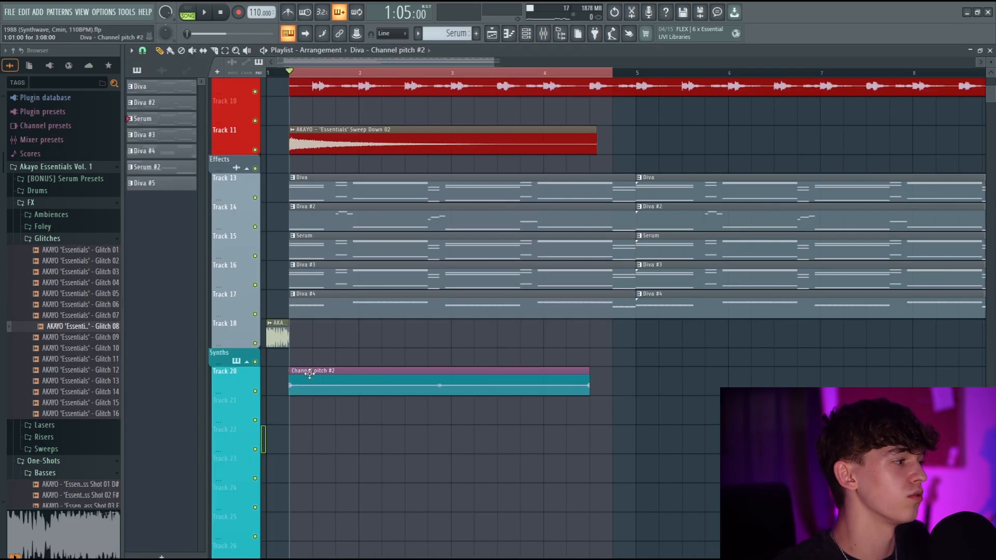
Link the Diva #3 channel's pitch to the "Diva - Channel pitch #2" automation clip as its internal controller
key(F6)
click(510, 411)
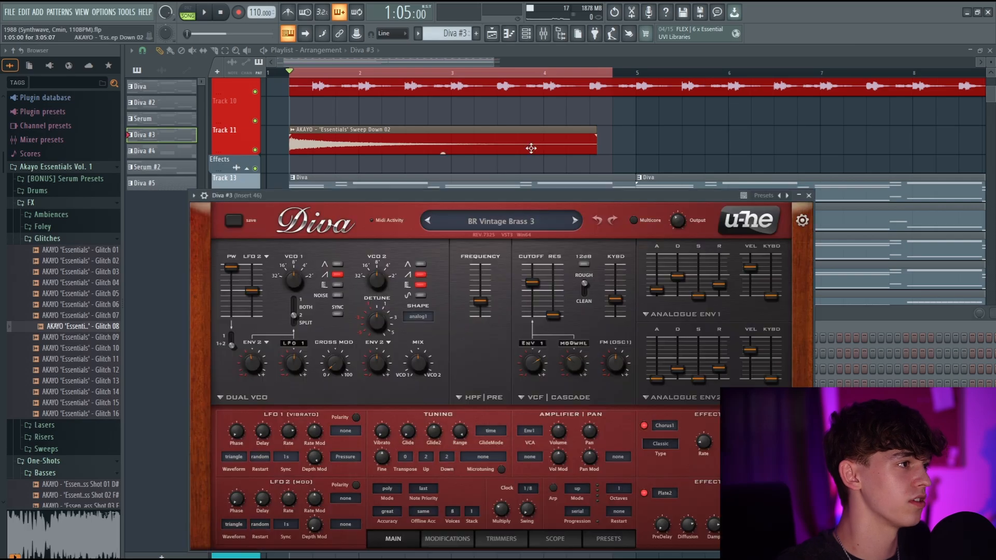
drag(436, 195, 609, 144)
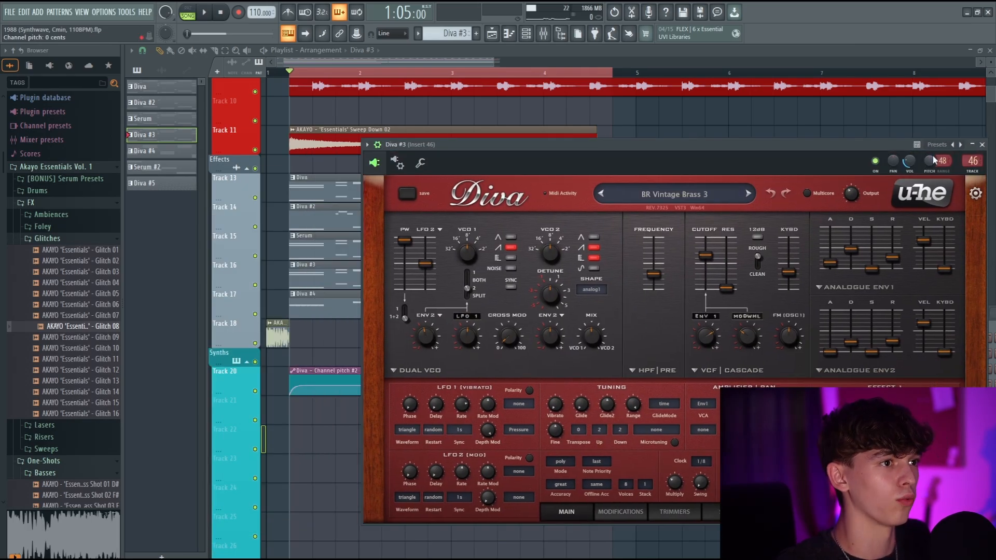
right_click(909, 161)
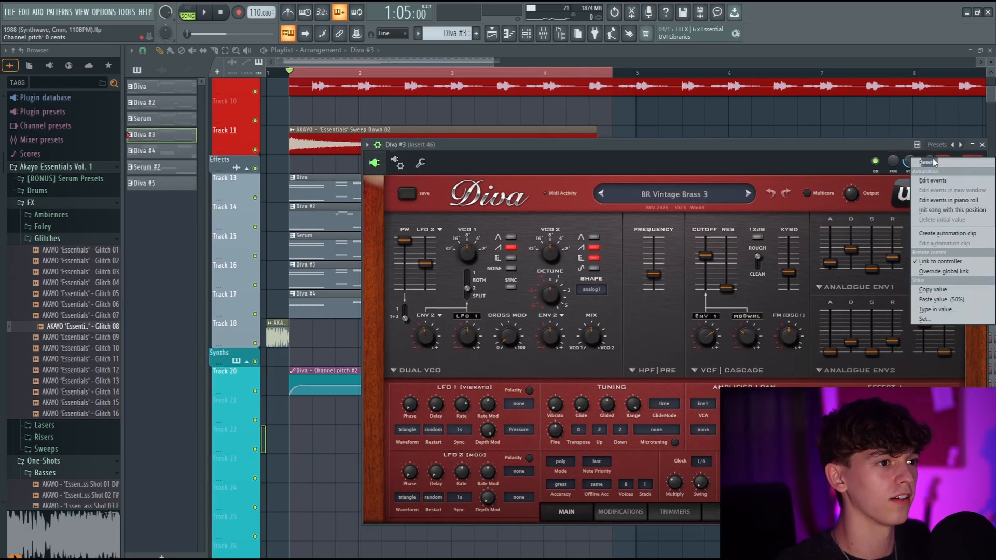
click(936, 263)
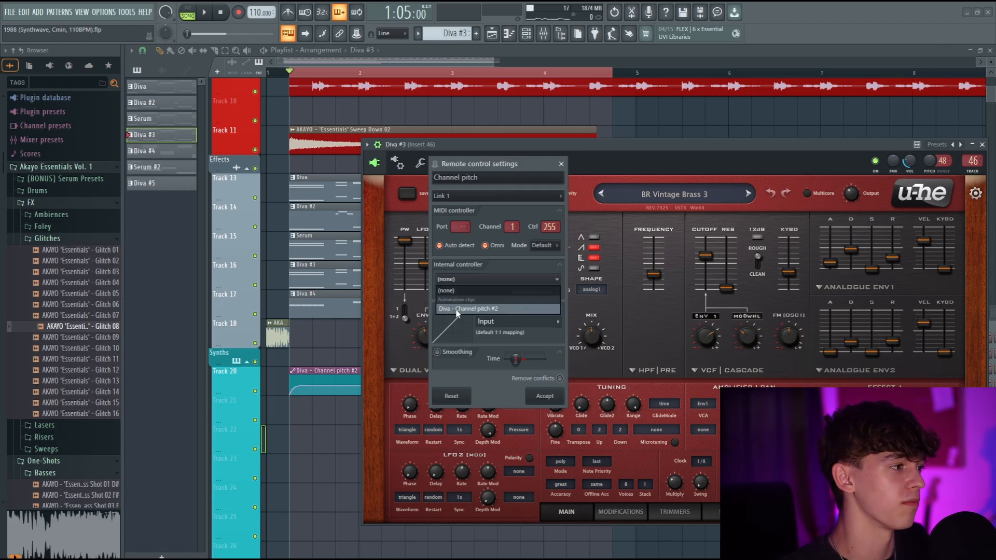
click(459, 310)
key(Return)
Show the first Diva channel's plugin window, then return to the pitch automation clip in the playlist
key(F6)
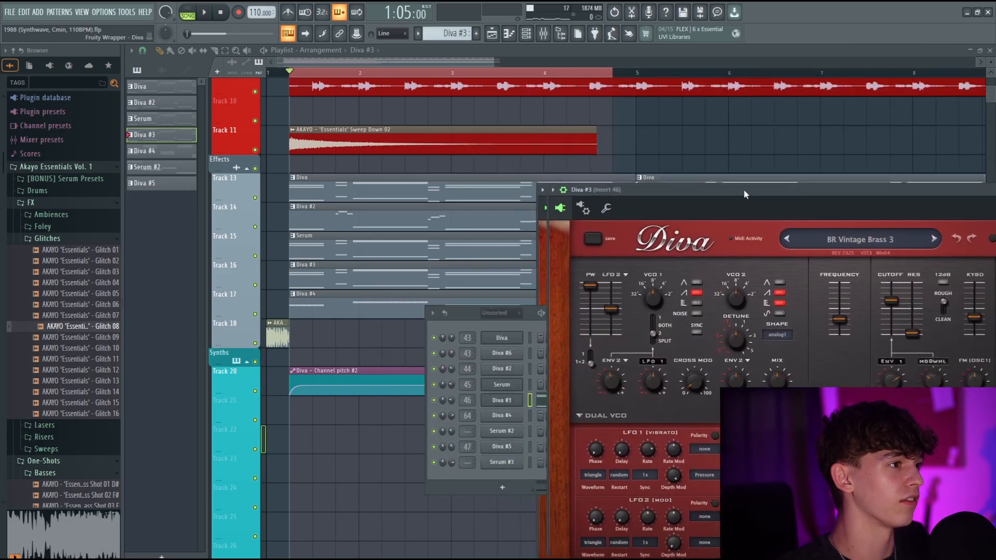
click(516, 341)
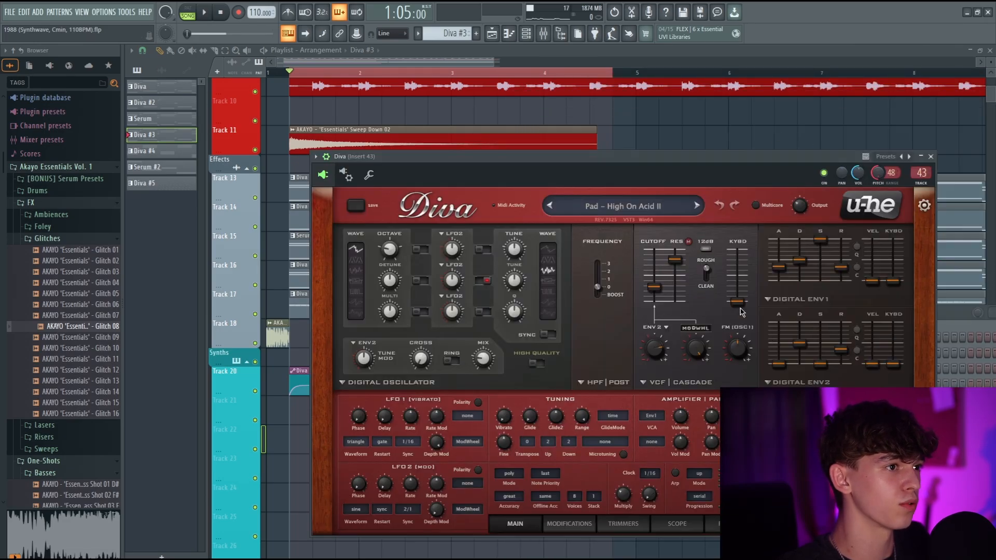
key(F6)
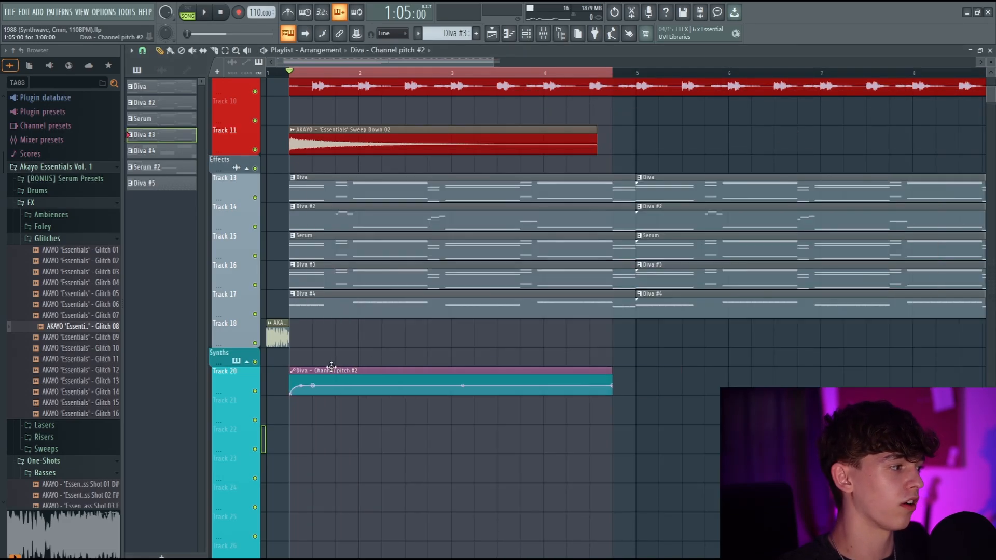
drag(332, 367, 308, 366)
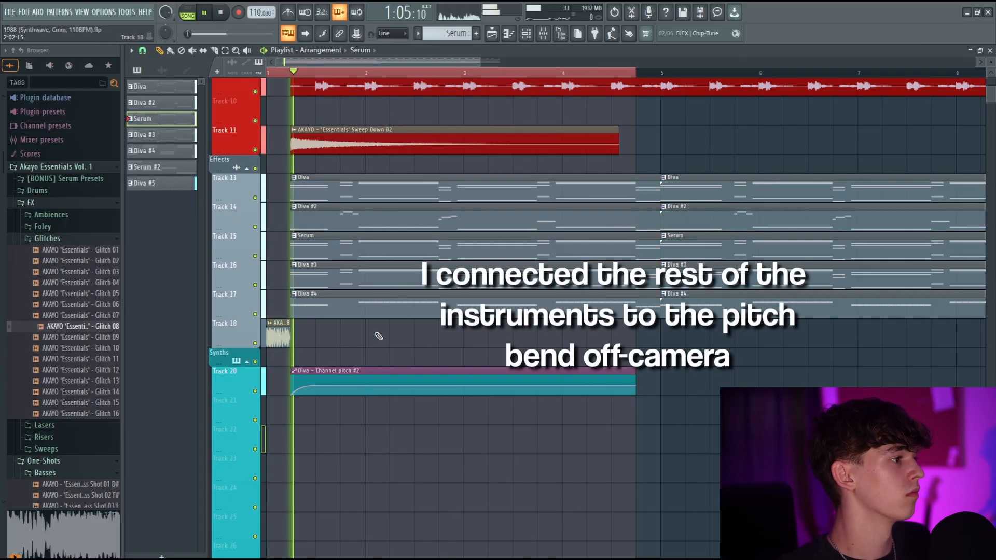
Listen to the pitch bends against the instrument tracks in the arrangement, then stop playback
scroll(379, 337, up, 1)
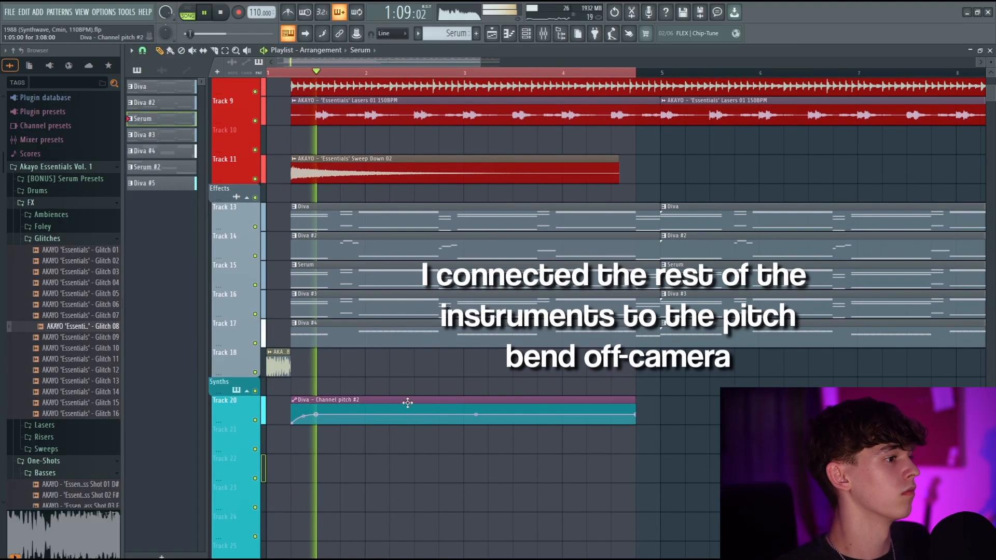
scroll(705, 460, up, 1)
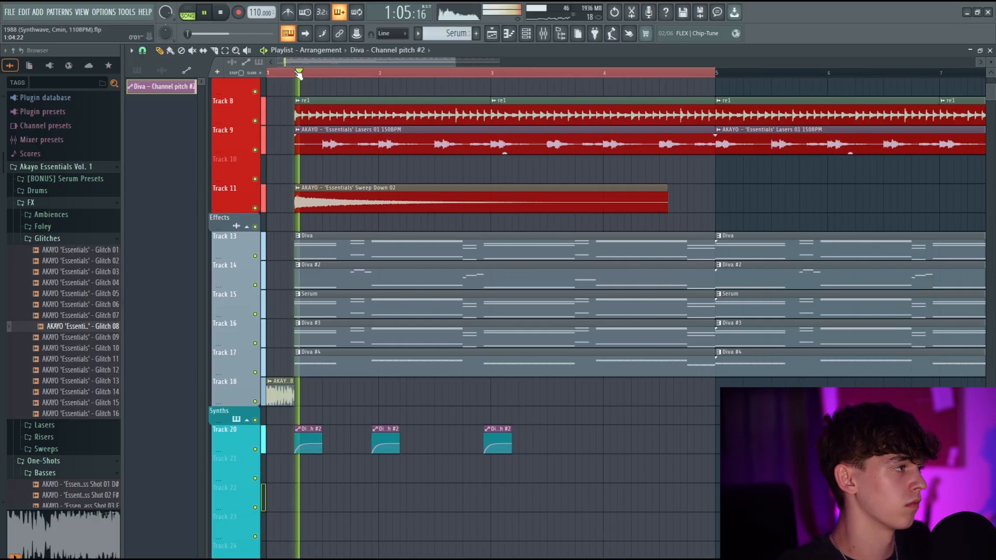
scroll(578, 456, down, 2)
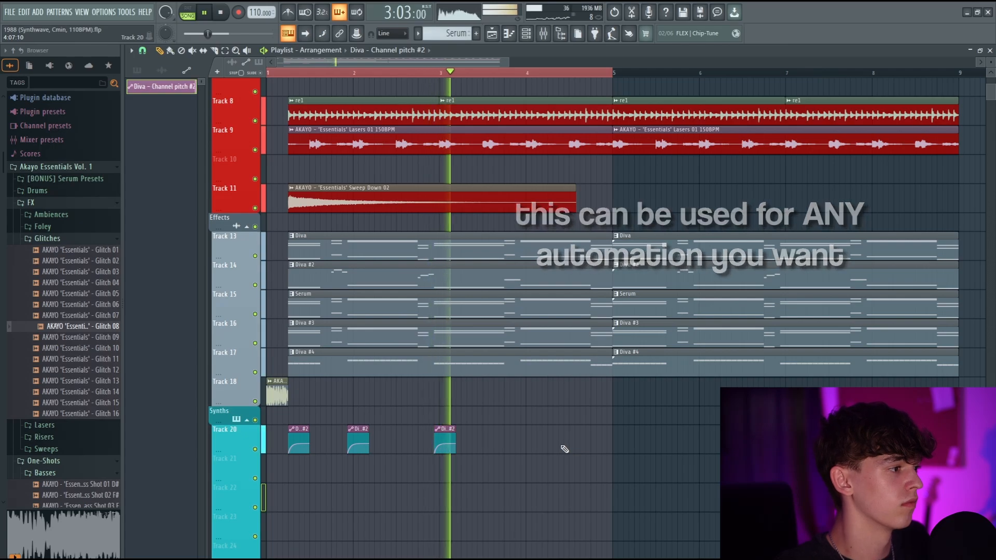
key(space)
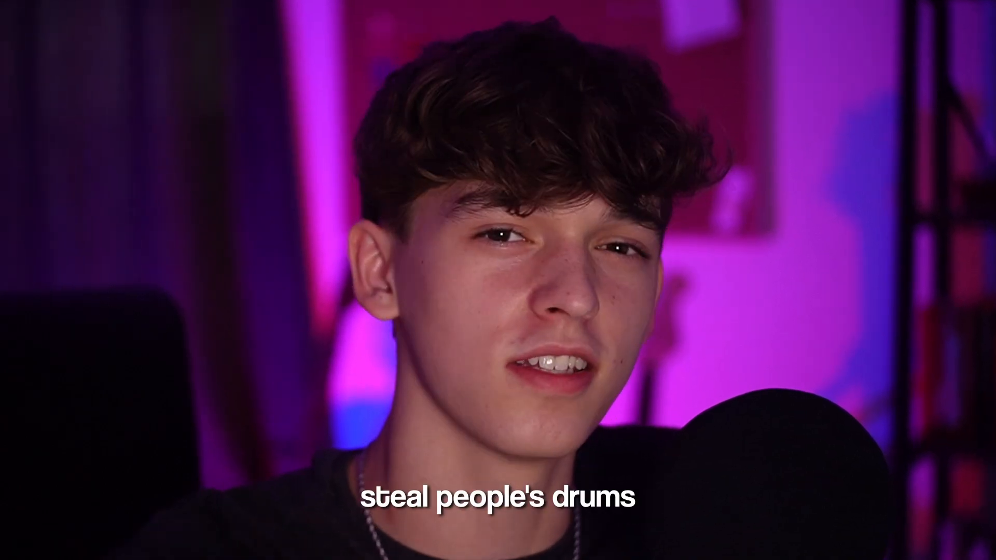
Extract stems from the WHIRLWIND sample and audition the resulting drum stem around bars 30 to 31
click(253, 83)
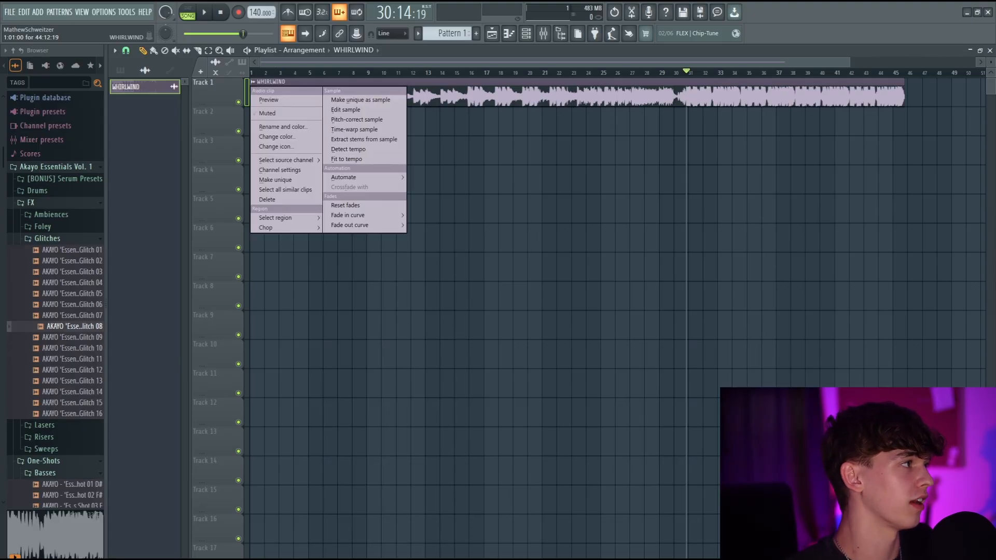
scroll(256, 87, up, 2)
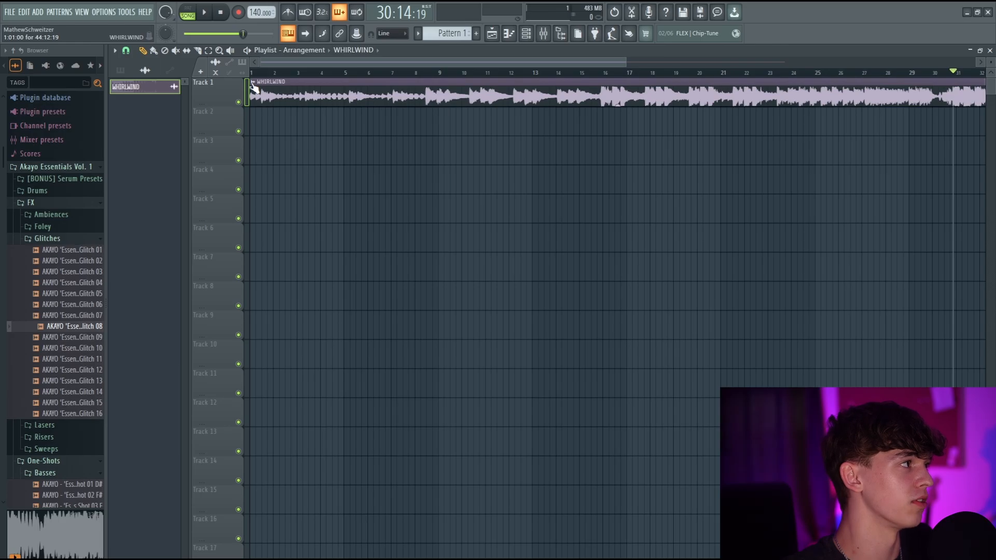
click(252, 83)
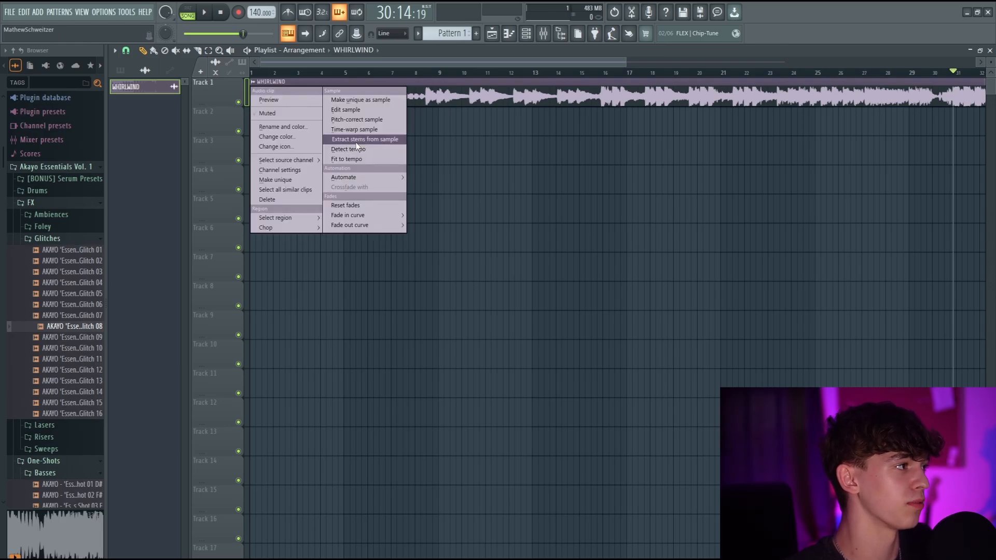
click(358, 140)
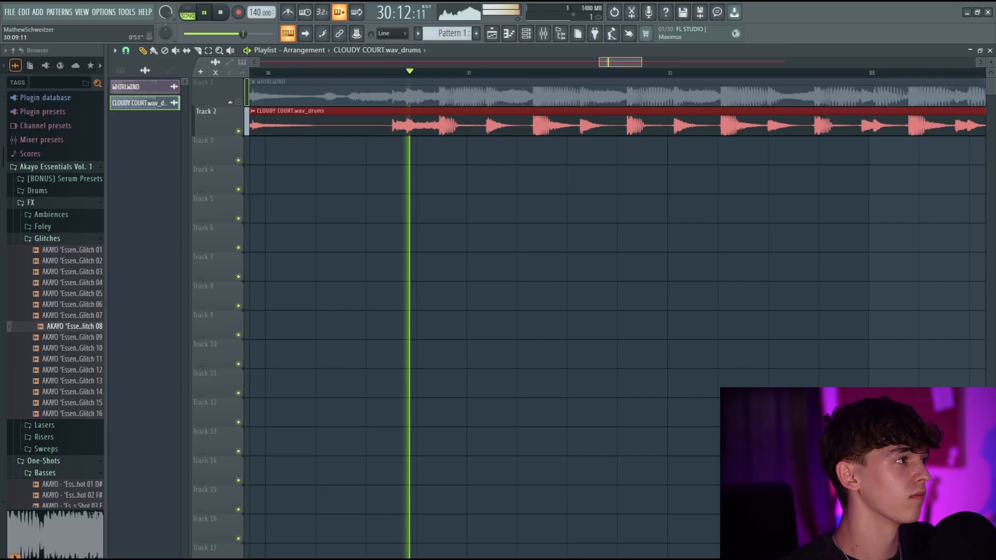
scroll(374, 58, down, 4)
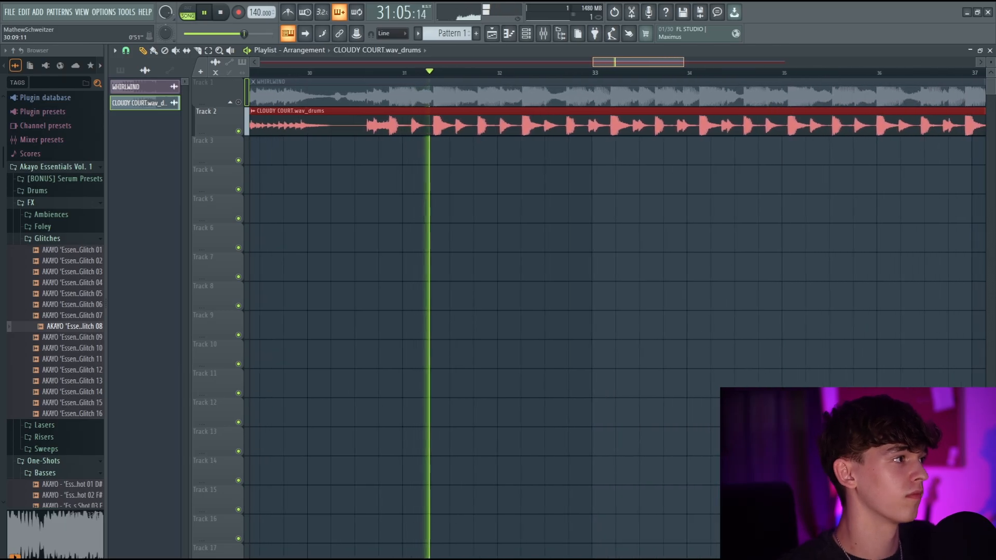
key(space)
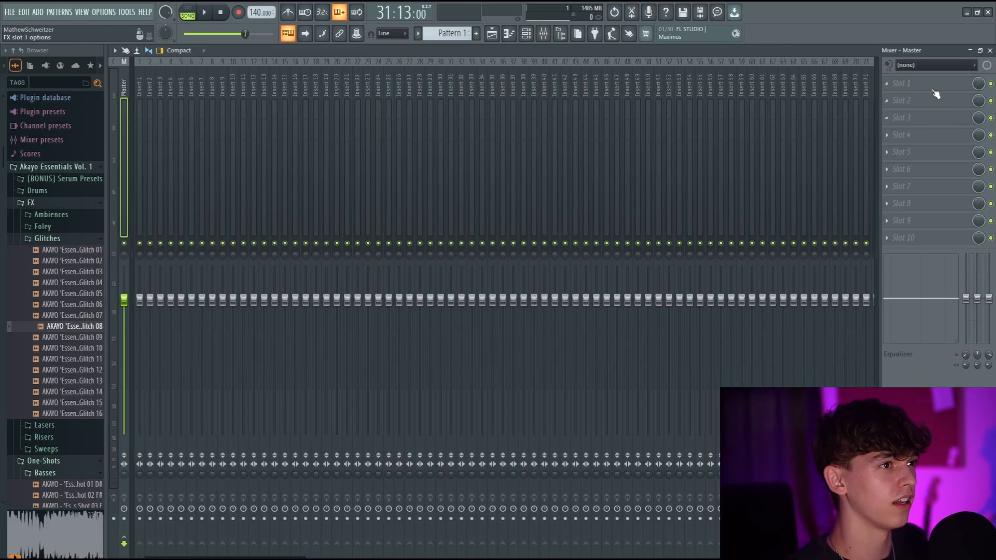
Find the effect plugin with "freq" and load Frequency Shifter into the Master track's first effect slot
click(902, 83)
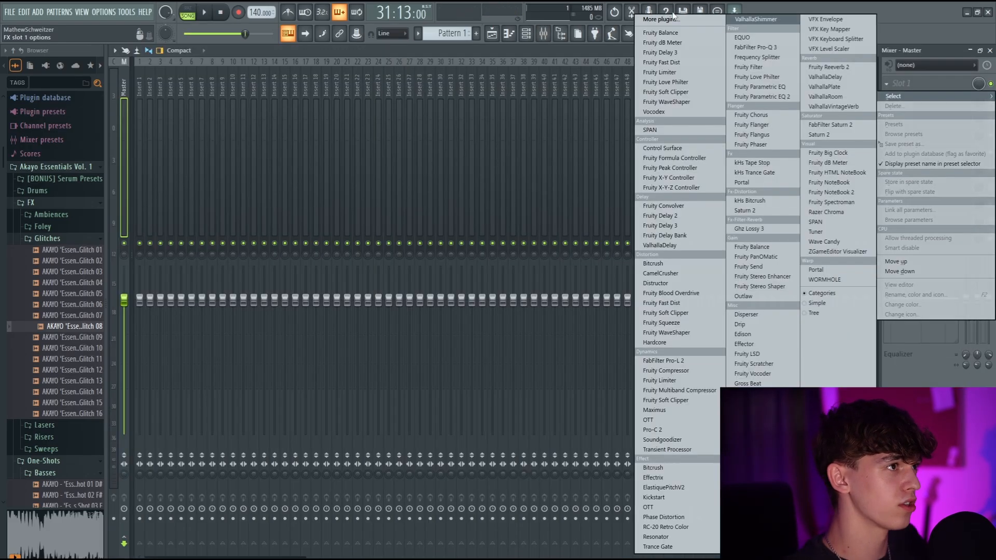
click(664, 63)
text(freq)
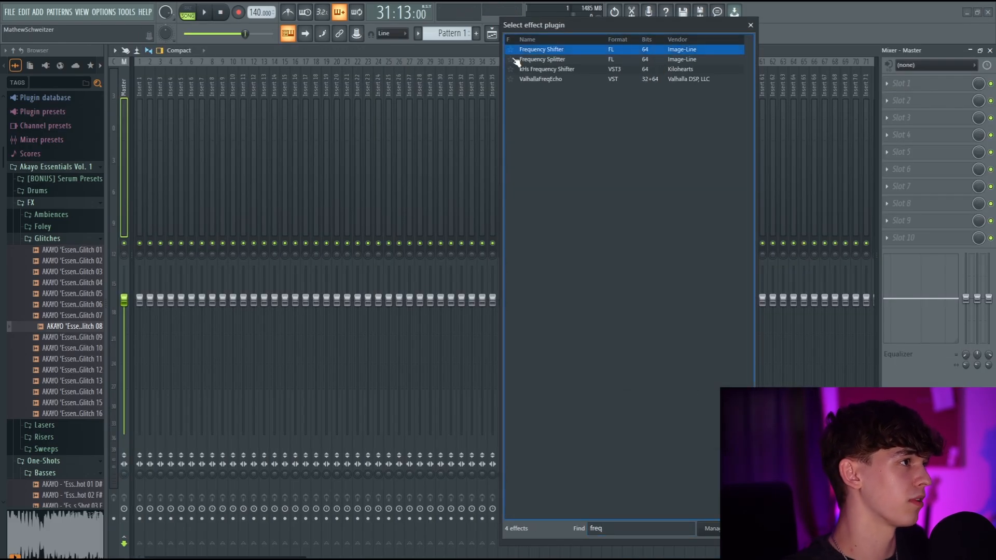
double_click(534, 50)
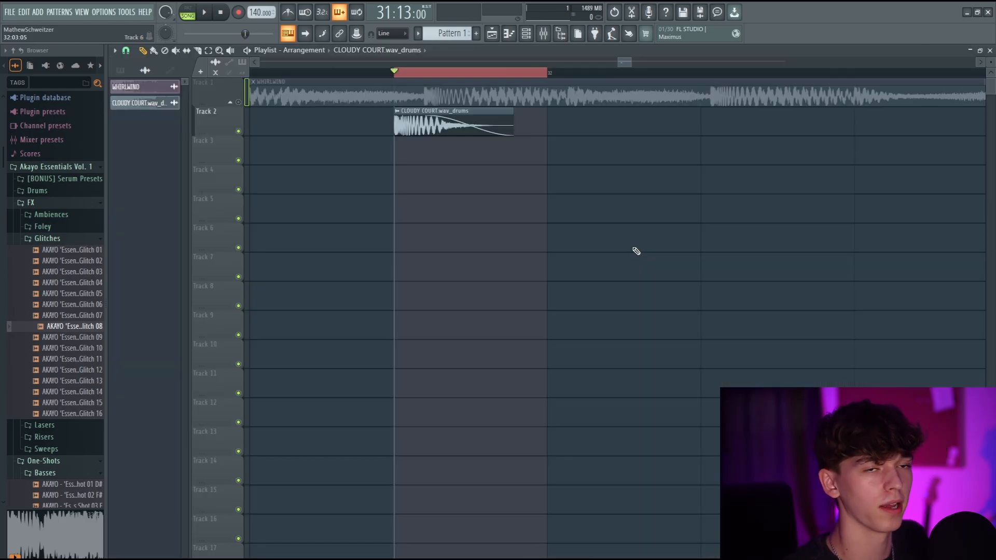
Select all clips in the playlist, including the WHIRLWIND track and the cut drum hit
scroll(423, 72, down, 3)
key(ctrl+a)
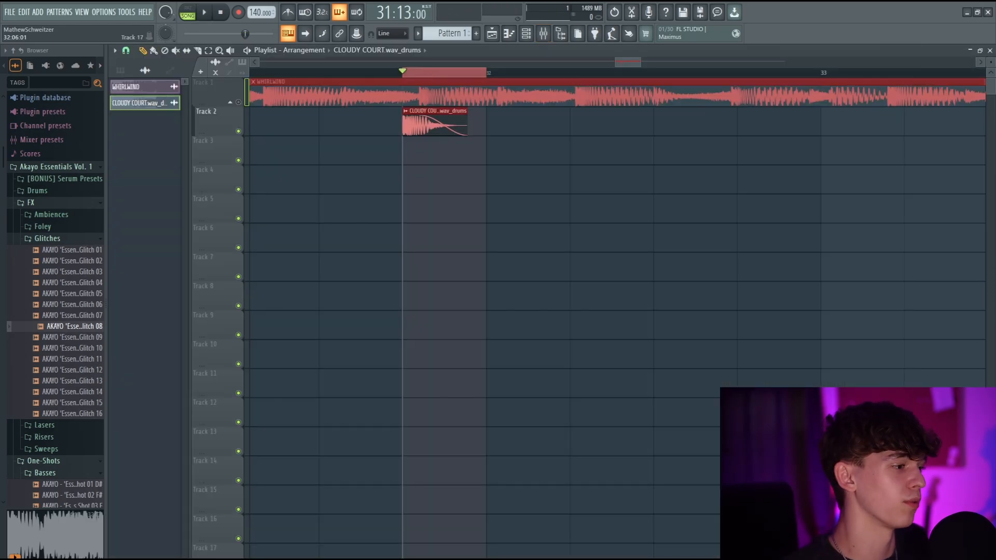